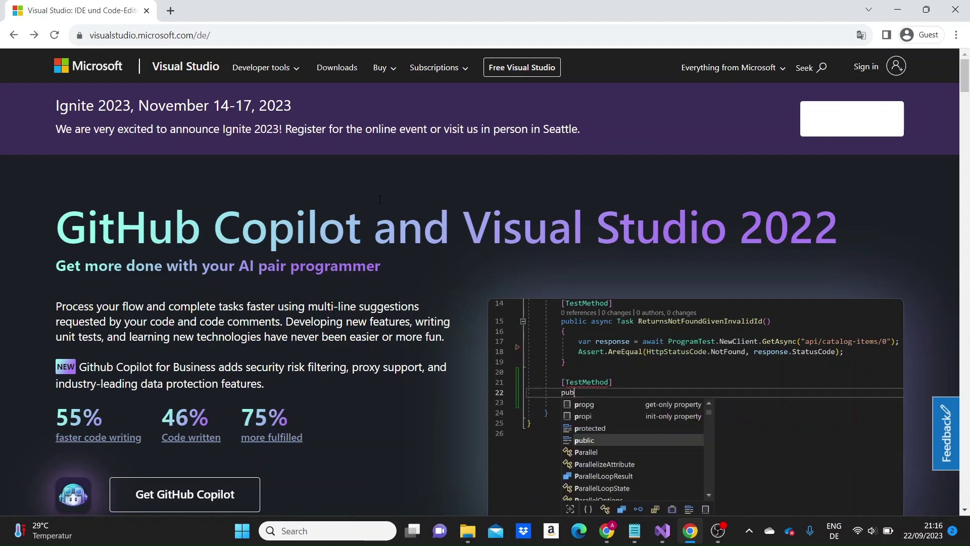
{"action": "scroll", "coordinate": [336, 284], "scroll_direction": "down", "scroll_amount": 1}
{"action": "scroll", "coordinate": [336, 284], "scroll_direction": "down", "scroll_amount": 5}
{"action": "scroll", "coordinate": [336, 284], "scroll_direction": "down", "scroll_amount": 1}
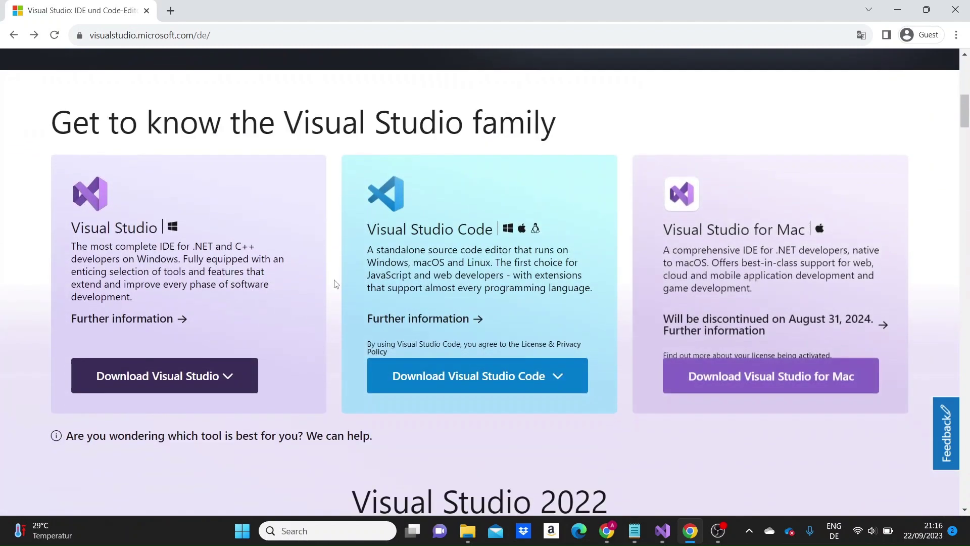
- Choose Community 2022 under Download Visual Studio and cancel saving the installer
{"action": "left_click", "coordinate": [232, 377]}
{"action": "scroll", "coordinate": [234, 377], "scroll_direction": "down", "scroll_amount": 1}
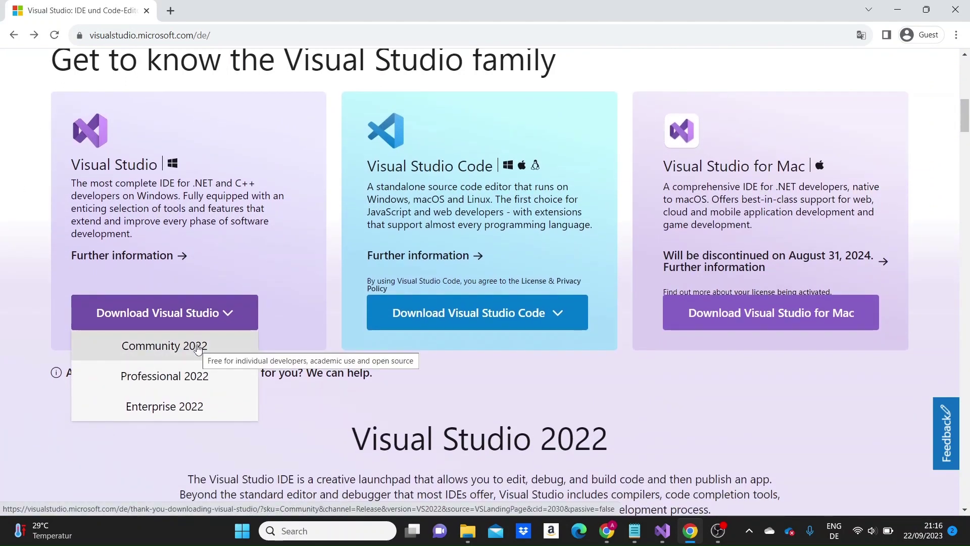
{"action": "left_click", "coordinate": [198, 348]}
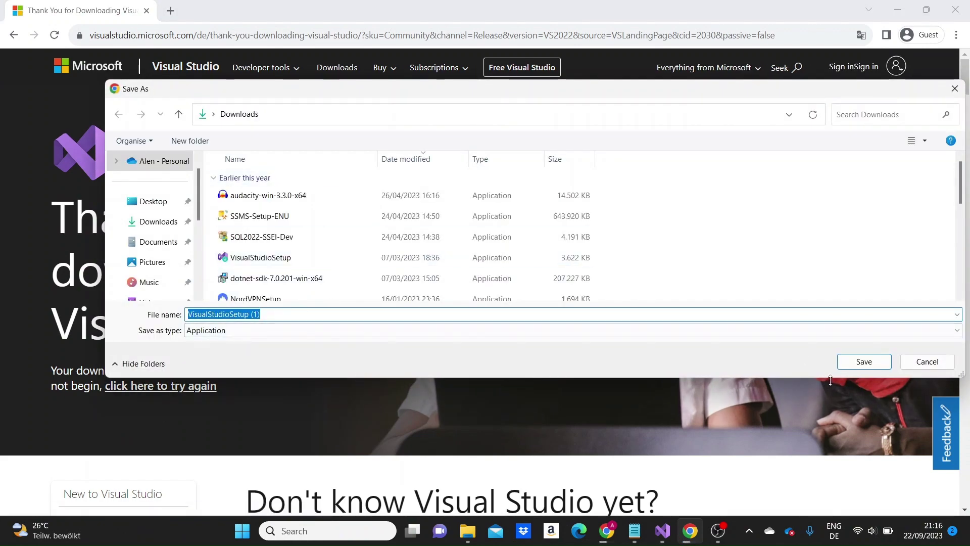
{"action": "left_click", "coordinate": [930, 363]}
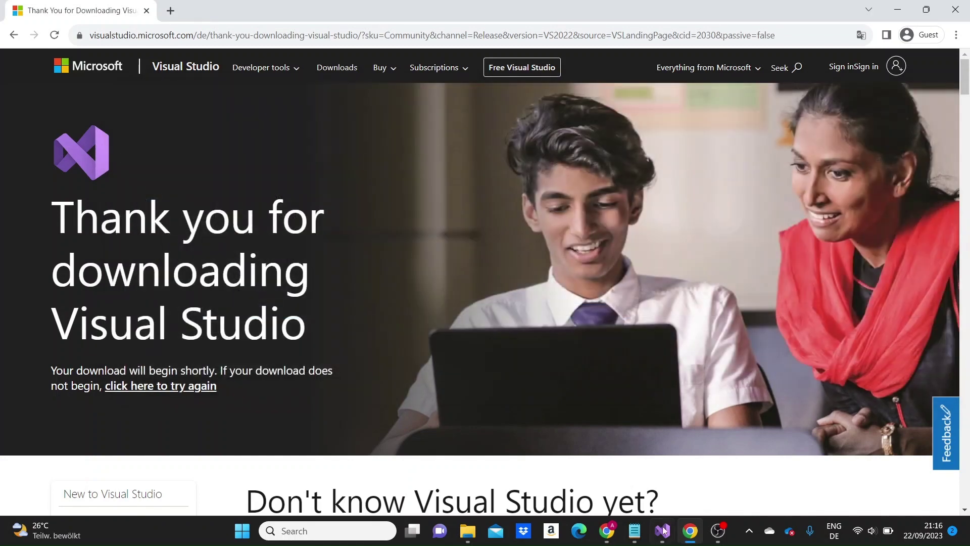
- From the Visual Studio start window, begin a new project with the Console App (C#) template
{"action": "left_click", "coordinate": [662, 531]}
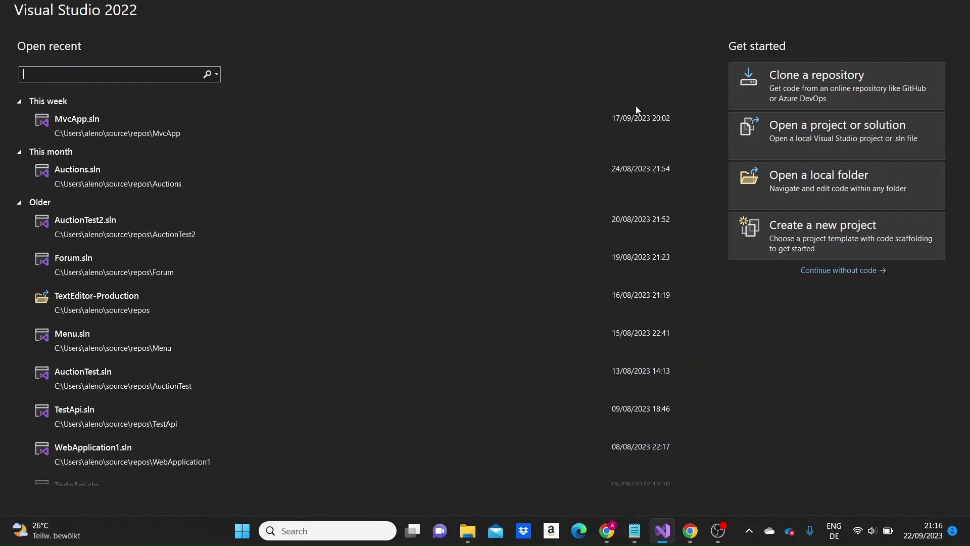
{"action": "left_click", "coordinate": [774, 238]}
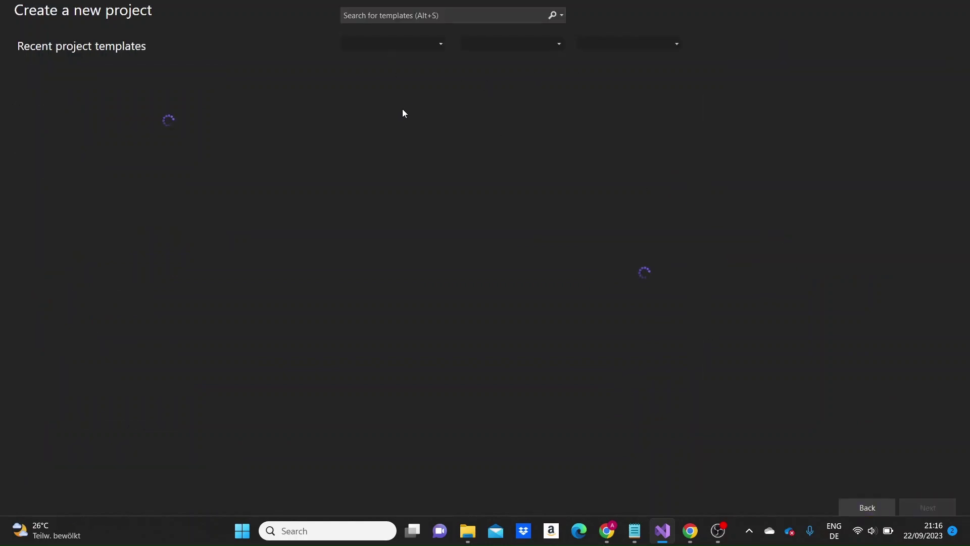
{"action": "left_click", "coordinate": [412, 15]}
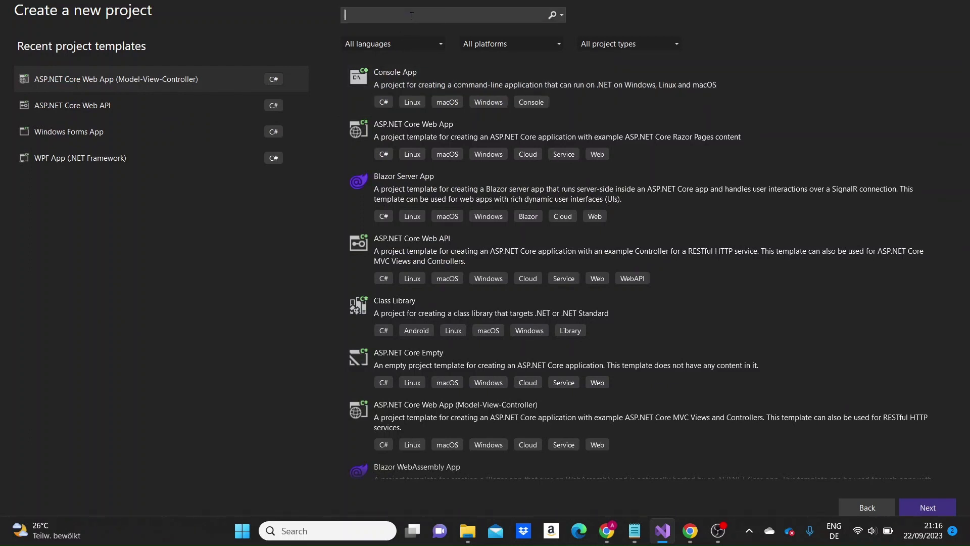
{"action": "left_click", "coordinate": [442, 77]}
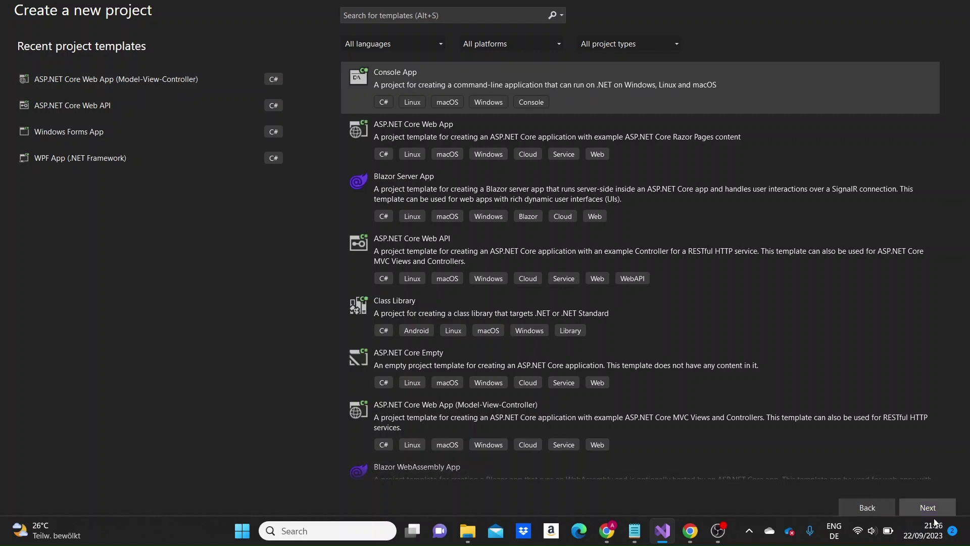
- Keep the name ConsoleApp1 and the .NET 7.0 framework, and create the project
{"action": "left_click", "coordinate": [927, 507]}
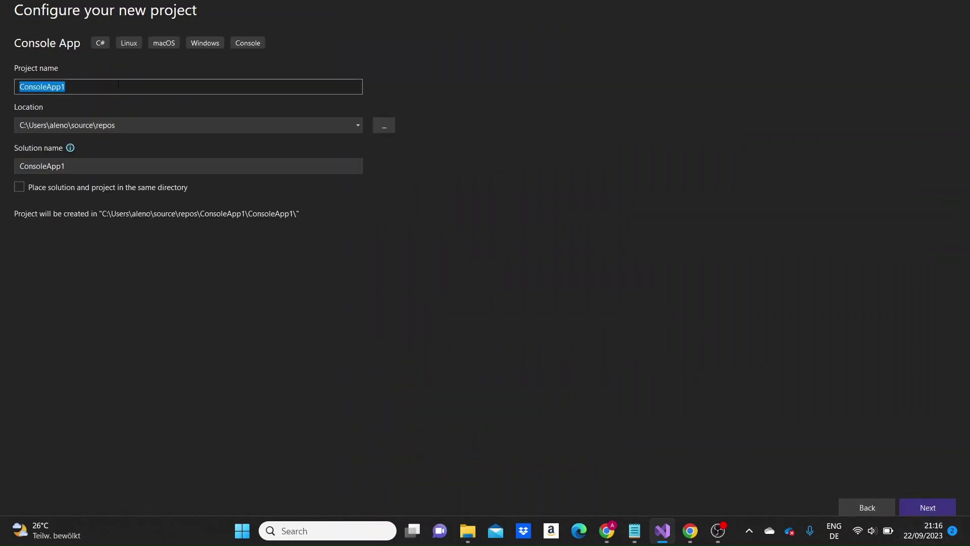
{"action": "left_click", "coordinate": [98, 82]}
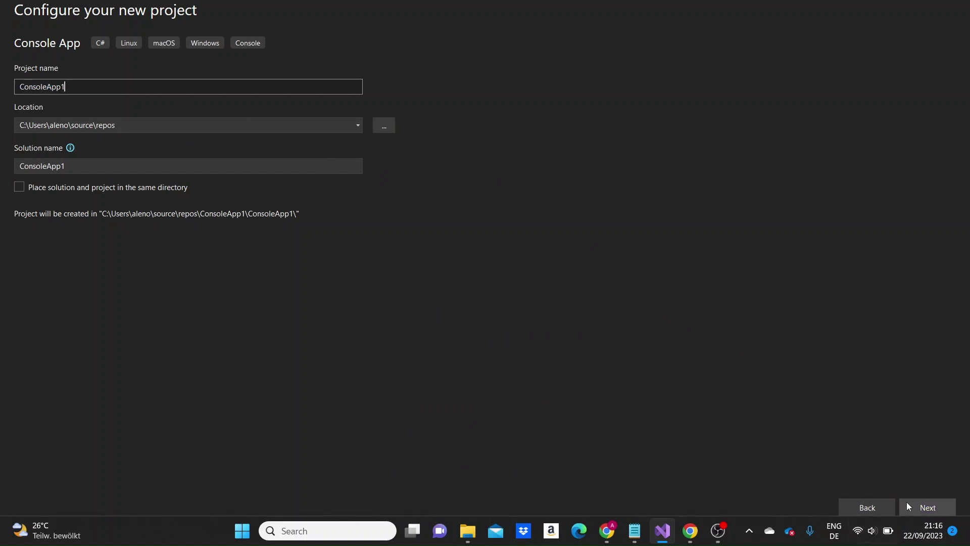
{"action": "left_click", "coordinate": [922, 508]}
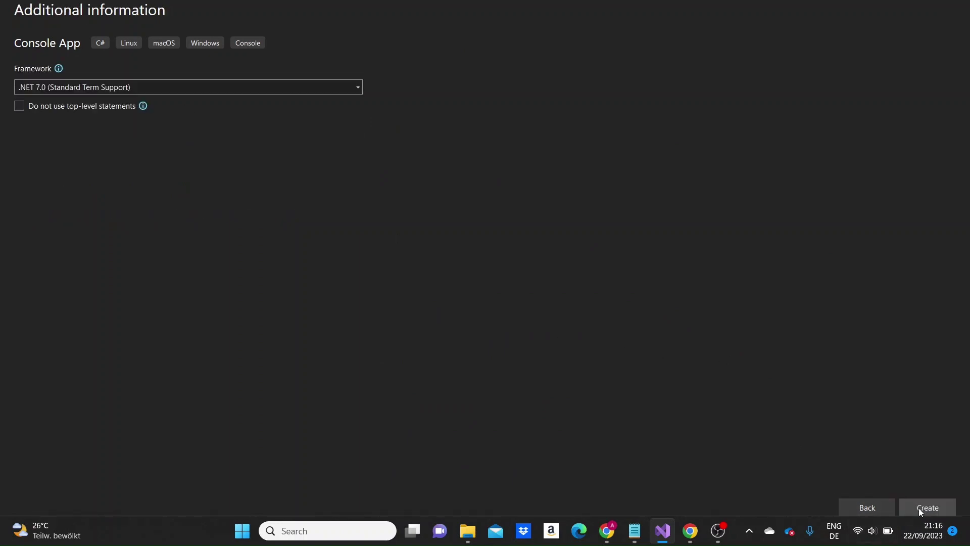
{"action": "left_click", "coordinate": [931, 507]}
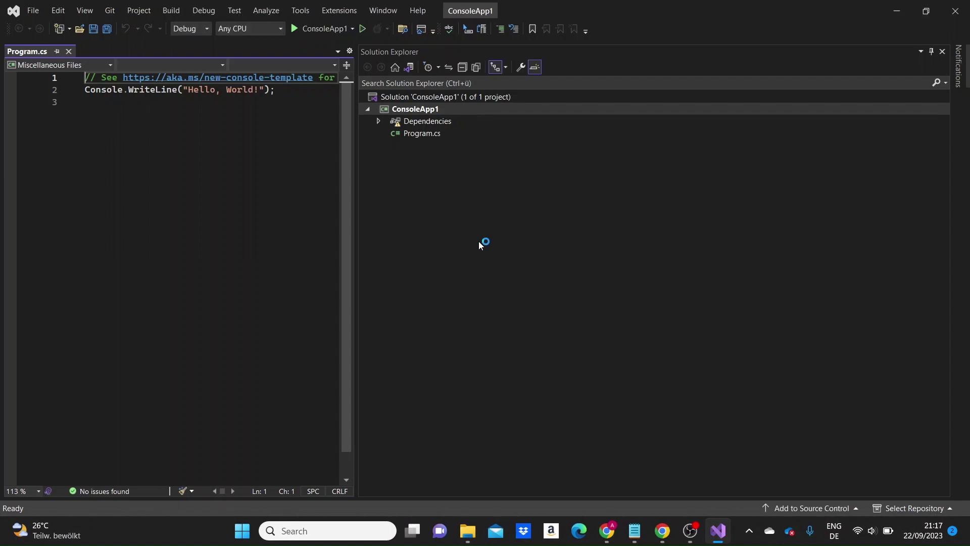
- Widen the editor pane toward Solution Explorer and bring Program.cs back into view
{"action": "left_click_drag", "start_coordinate": [357, 202], "coordinate": [716, 247]}
{"action": "left_click", "coordinate": [783, 134]}
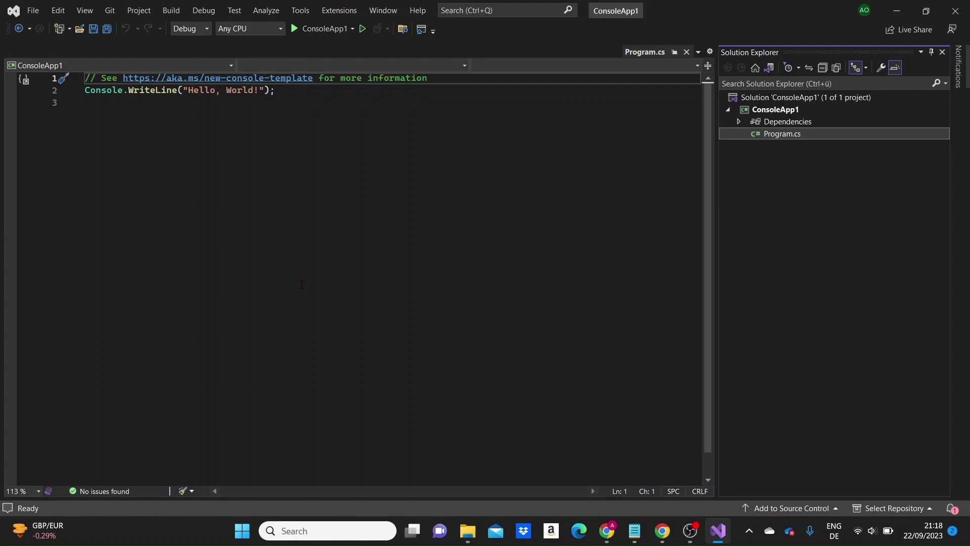
- Run ConsoleApp1 without debugging, enlarge the Output pane, and bring the Hello, World! console forward
{"action": "left_click", "coordinate": [362, 29]}
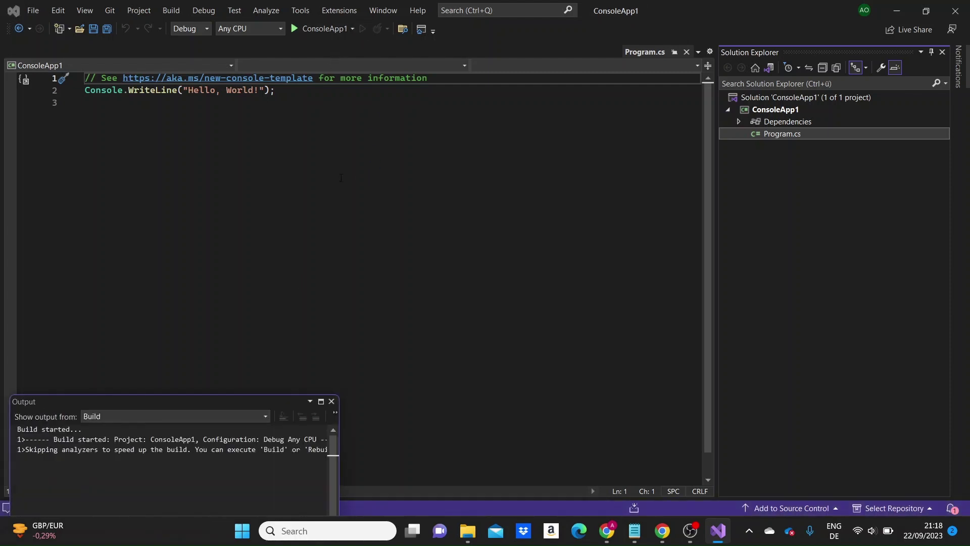
{"action": "left_click_drag", "start_coordinate": [229, 401], "coordinate": [269, 330]}
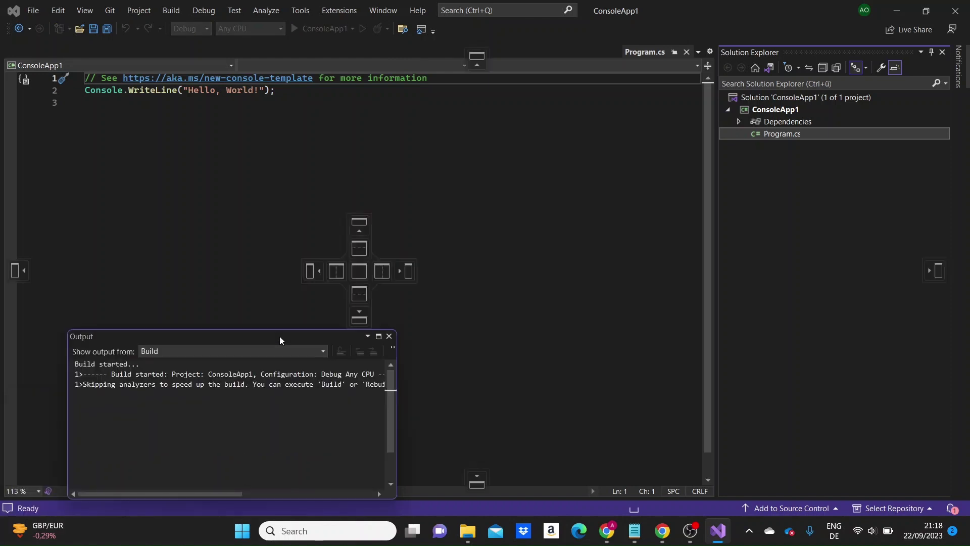
{"action": "mouse_move", "coordinate": [378, 394]}
{"action": "left_mouse_down"}
{"action": "mouse_move", "coordinate": [587, 405]}
{"action": "mouse_move", "coordinate": [703, 384]}
{"action": "left_mouse_up"}
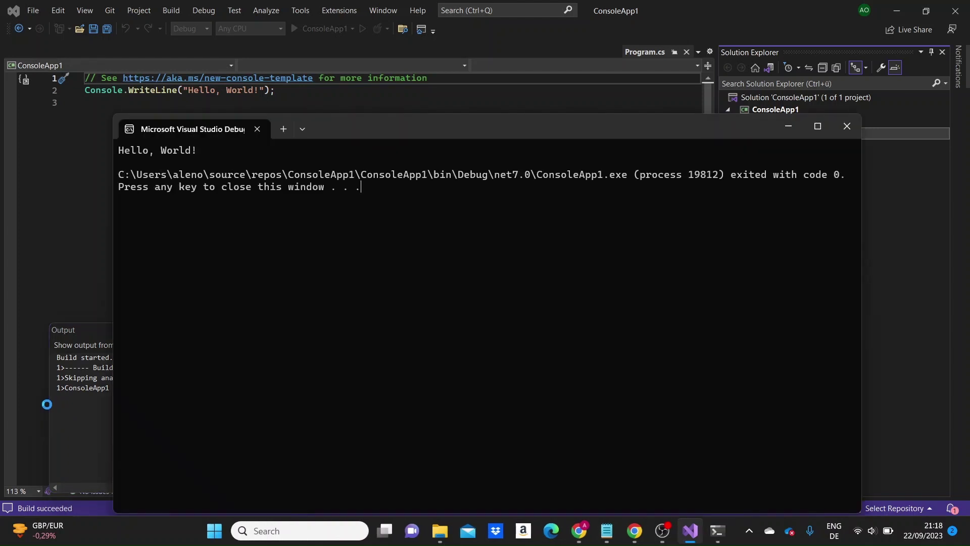
{"action": "key", "text": "Return"}
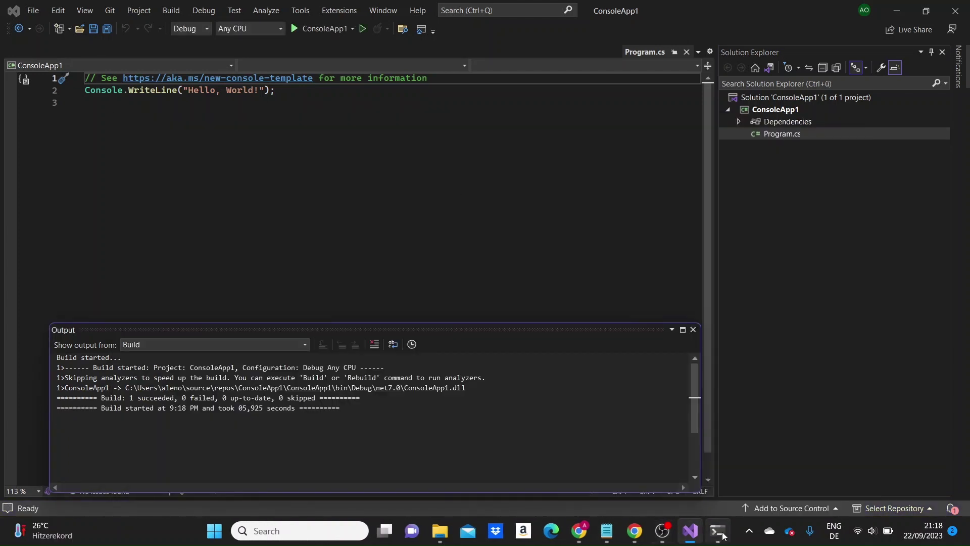
{"action": "left_click", "coordinate": [718, 531]}
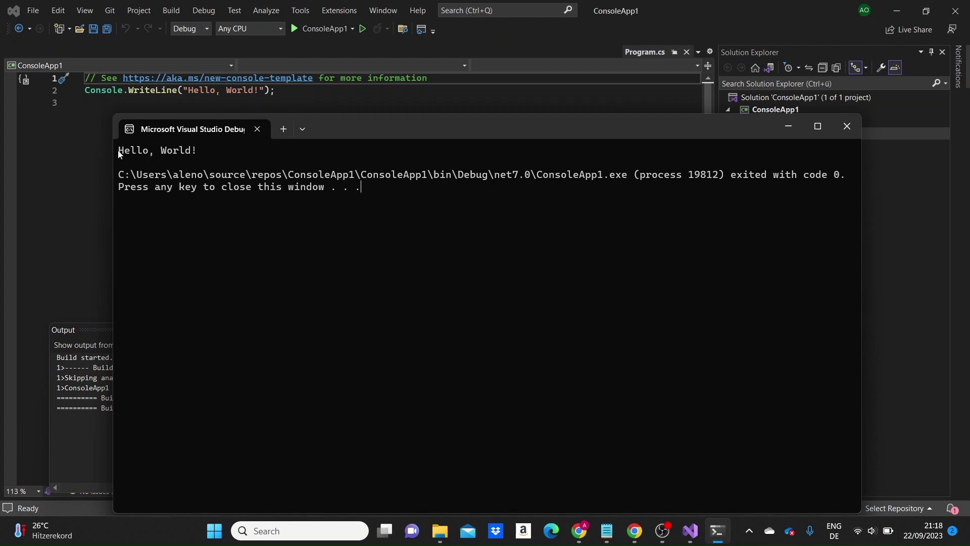